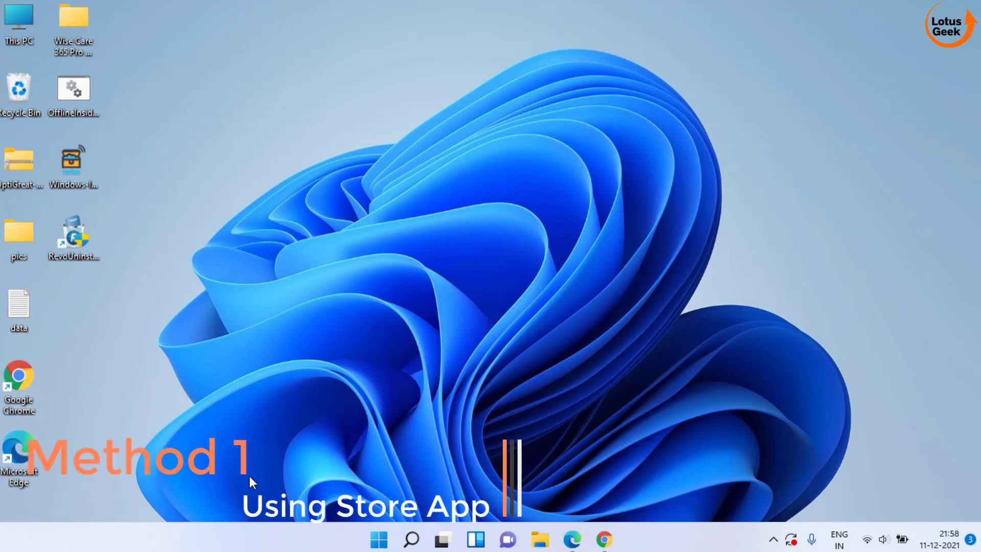
Launch Microsoft Store, run Update all from the Library so Office downloads, then close it
left_click(383, 547)
type("sotre")
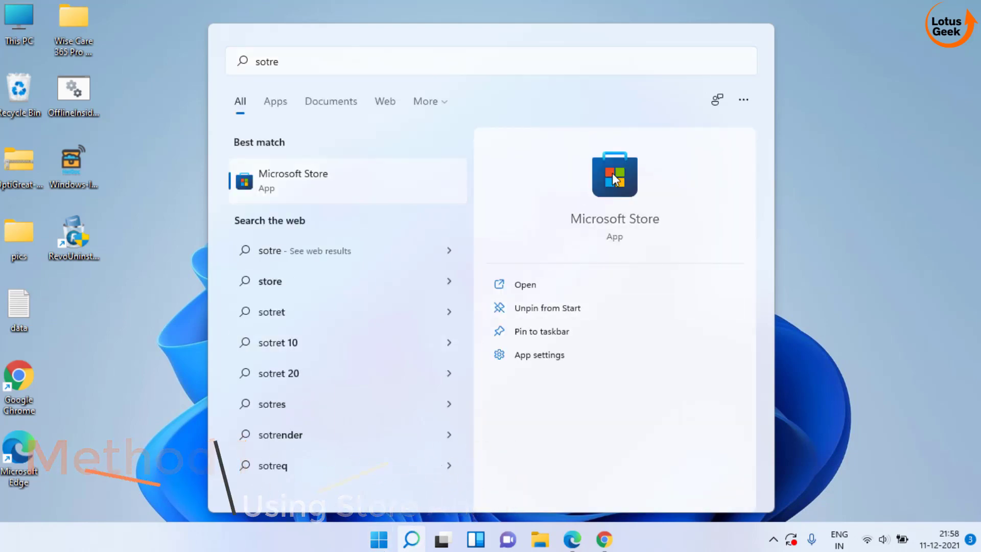
left_click(612, 172)
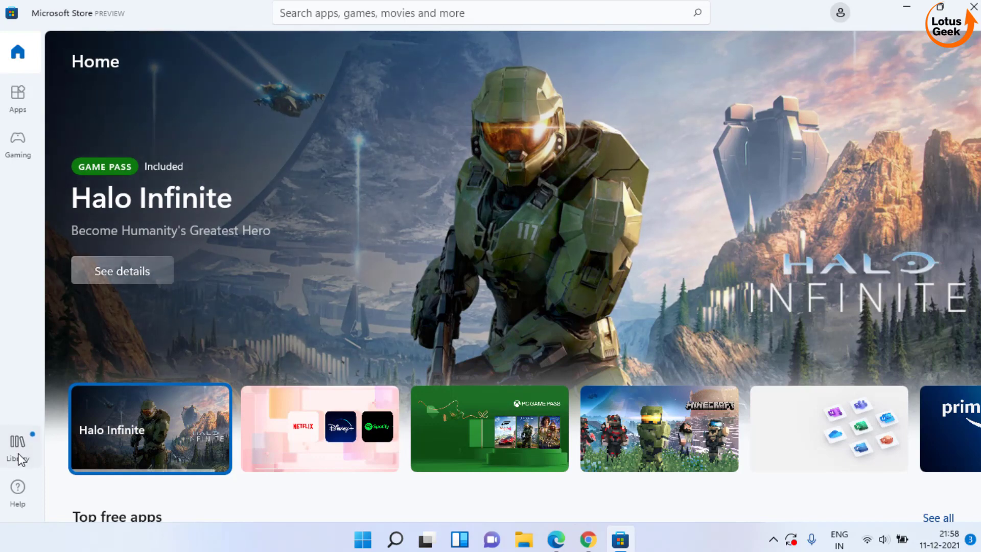
left_click(17, 444)
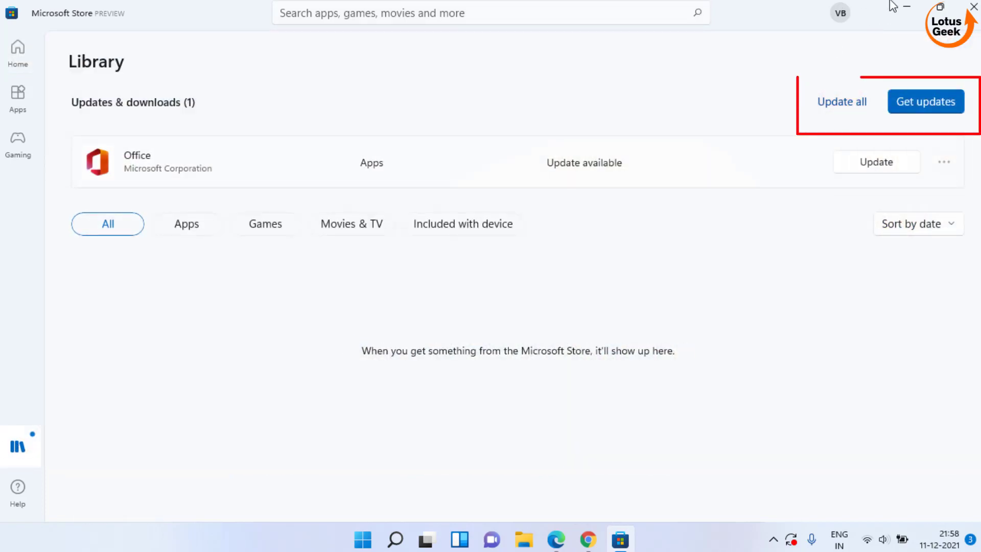
left_click(841, 105)
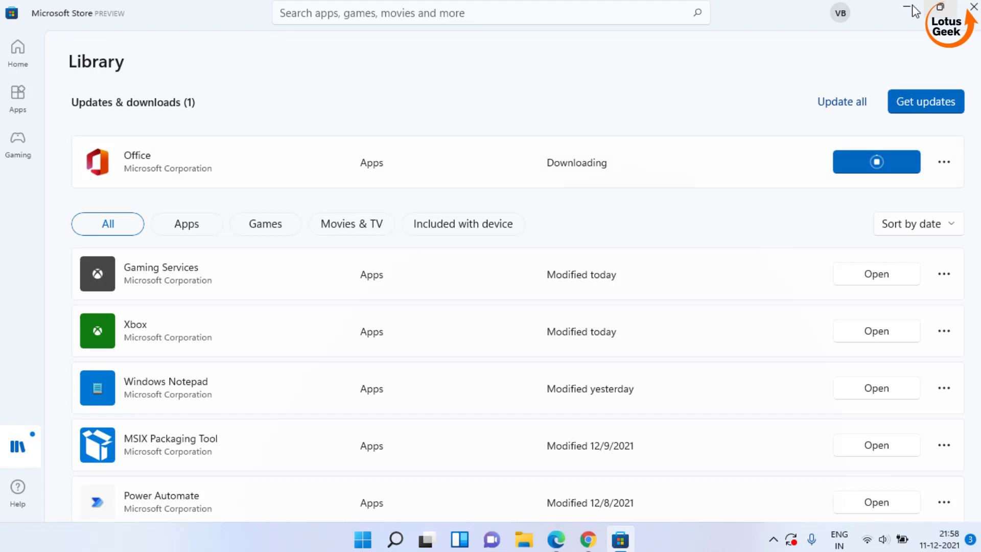
left_click(973, 7)
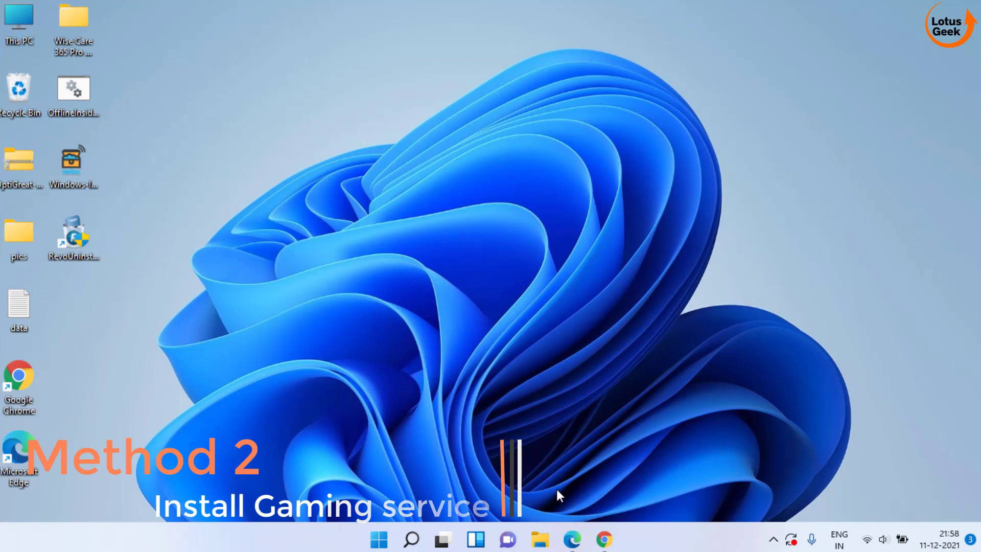
Load the pasted Gaming Services Store link in Edge and send it to the Store app
left_click(573, 539)
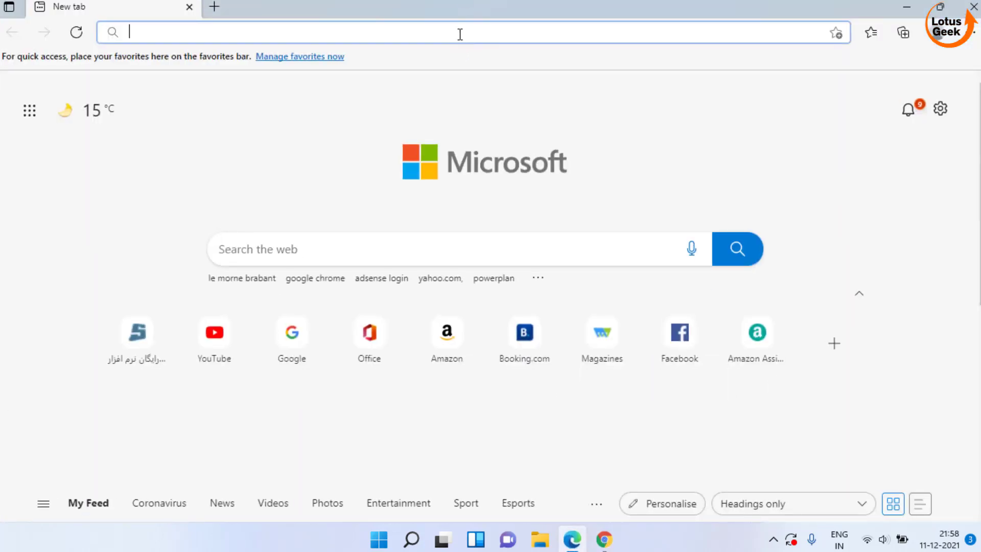
type("https://www.microsoft.com/store/productId/9MWPM2CQNLHN")
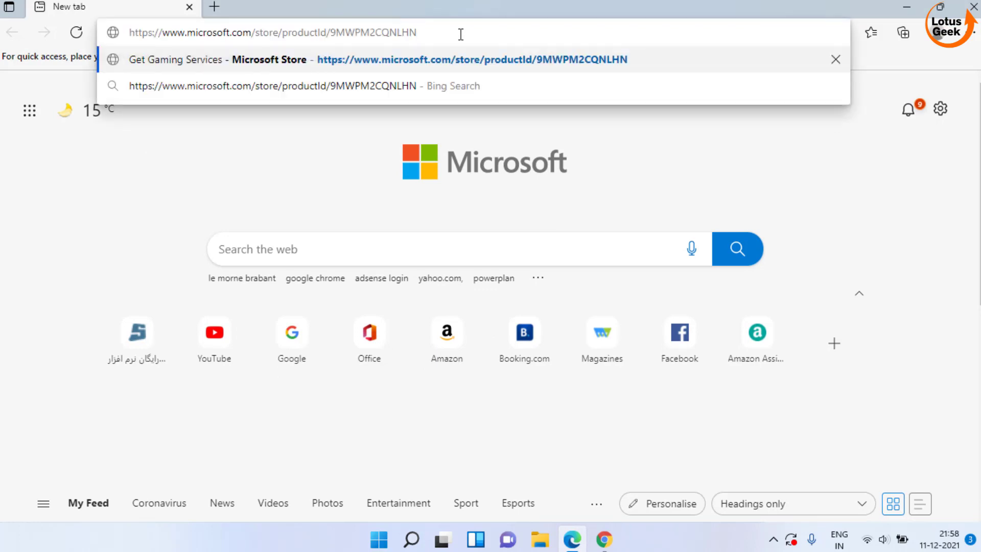
key("Return")
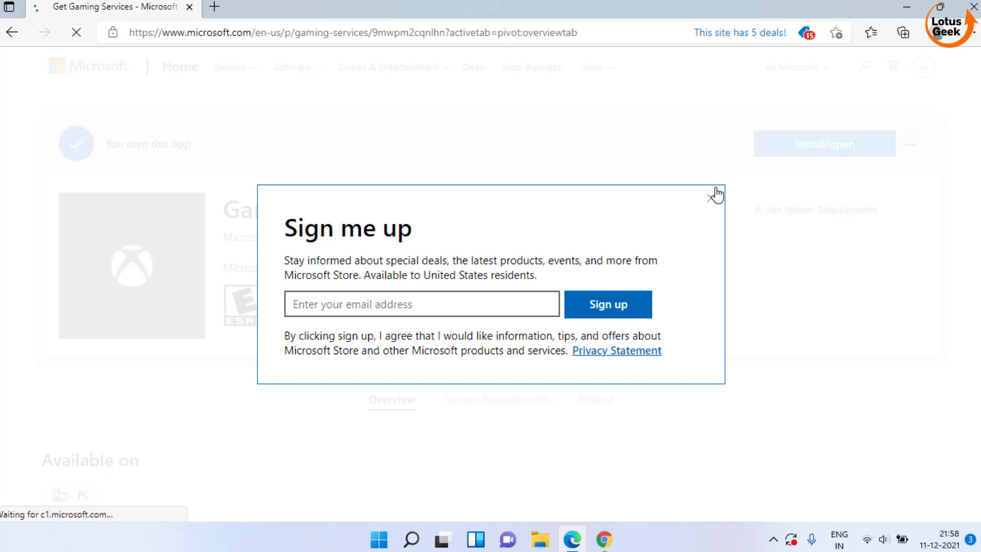
left_click(711, 199)
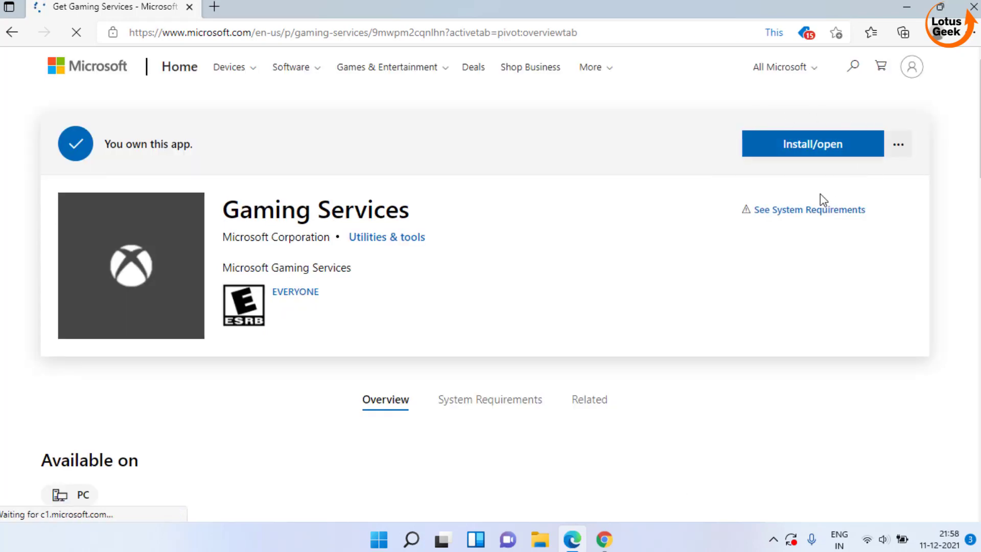
left_click(807, 145)
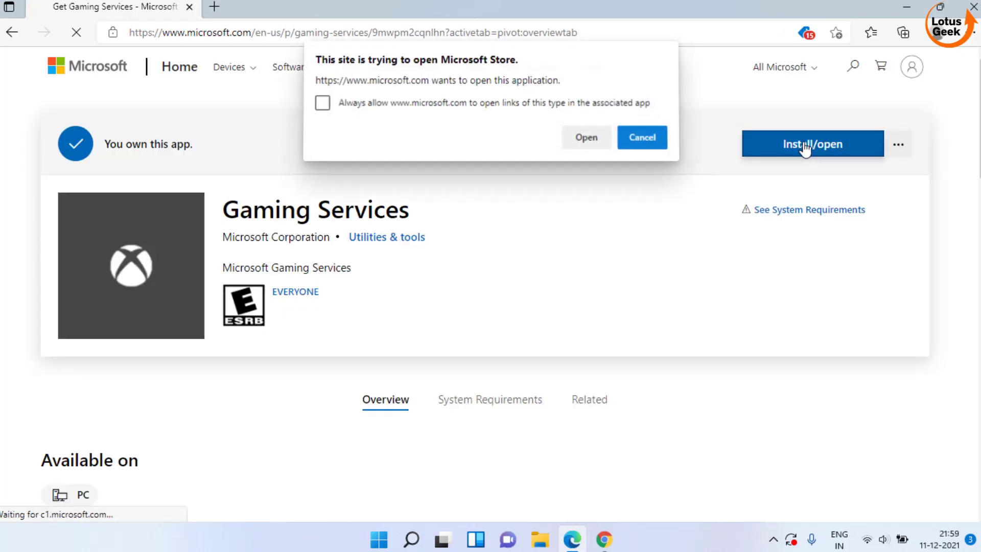
Let the site open the Gaming Services listing in Store, then close Store and Edge
left_click(586, 139)
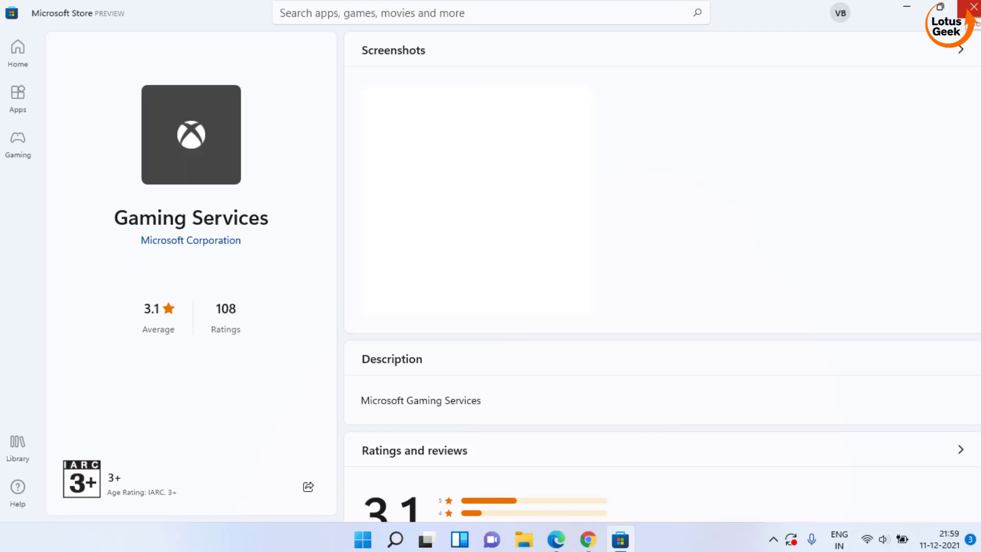
left_click(974, 6)
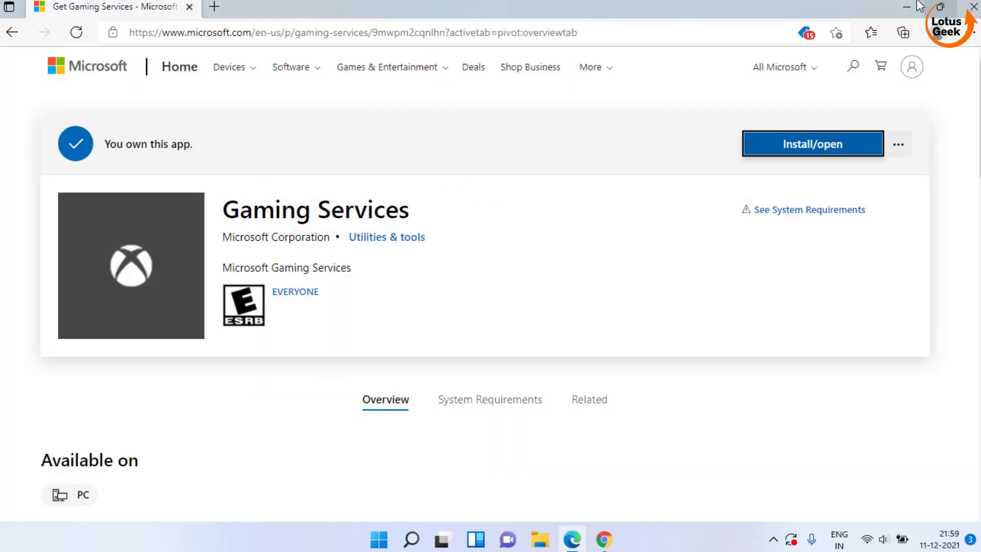
left_click(974, 7)
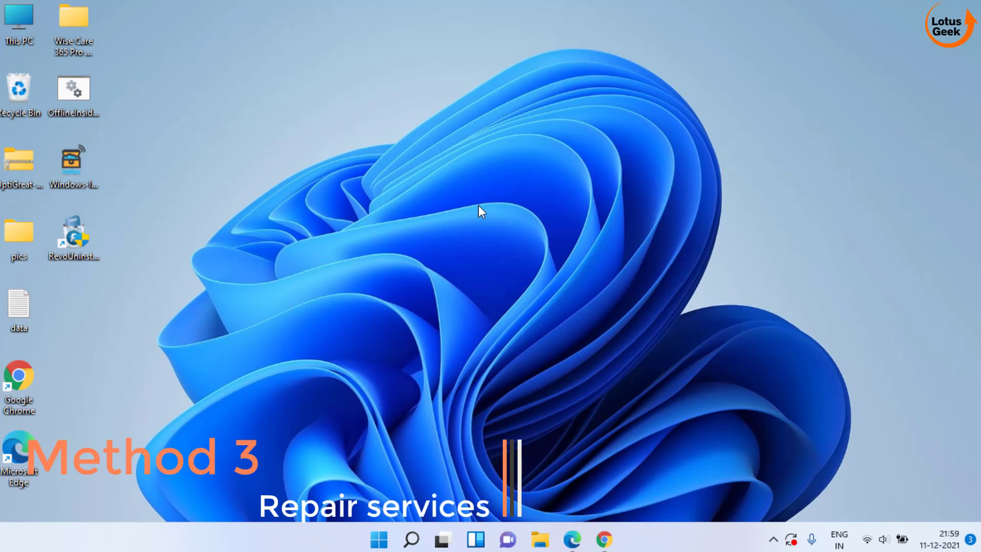
Filter the Apps & features list by 'xbox' to show Xbox, Xbox Game Bar and Xbox Live
key("super+i")
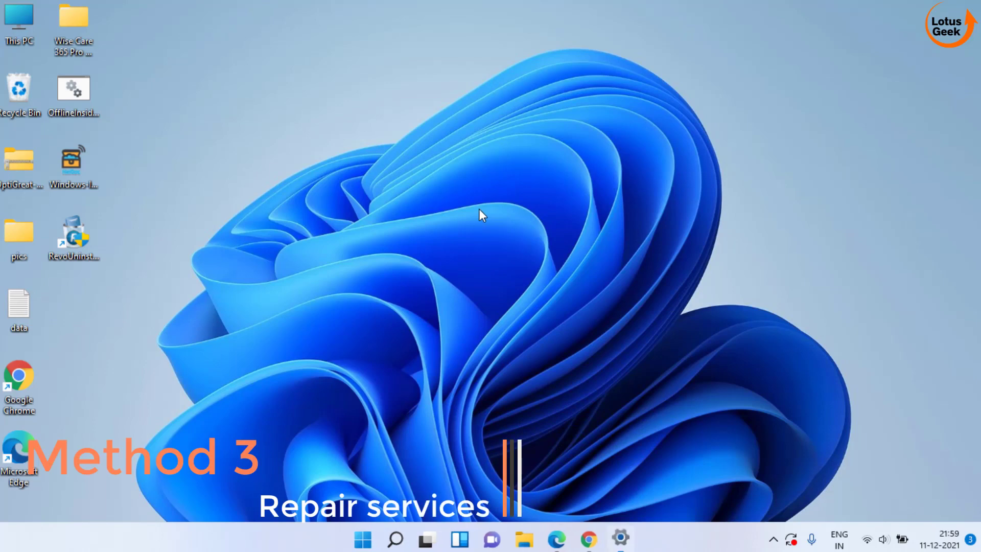
left_click(58, 270)
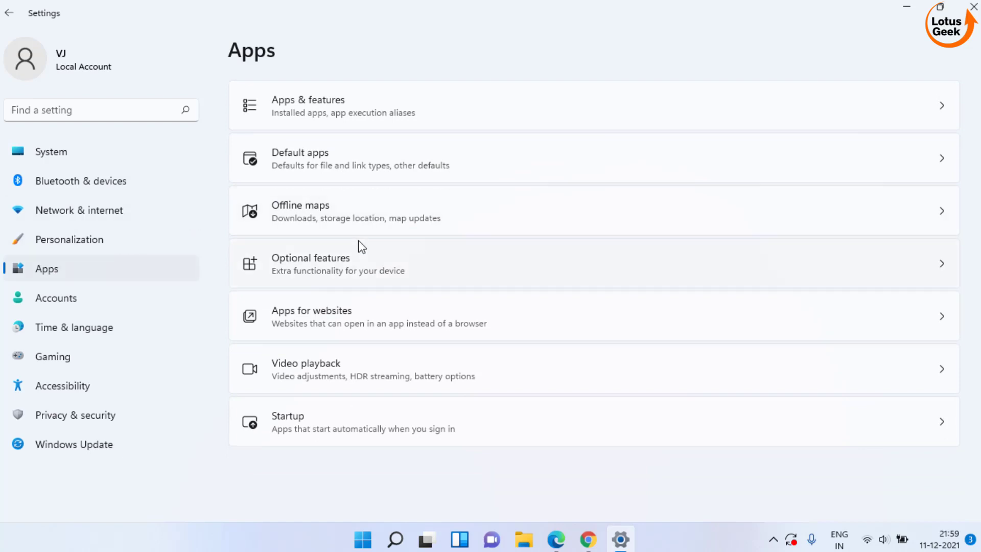
left_click(349, 116)
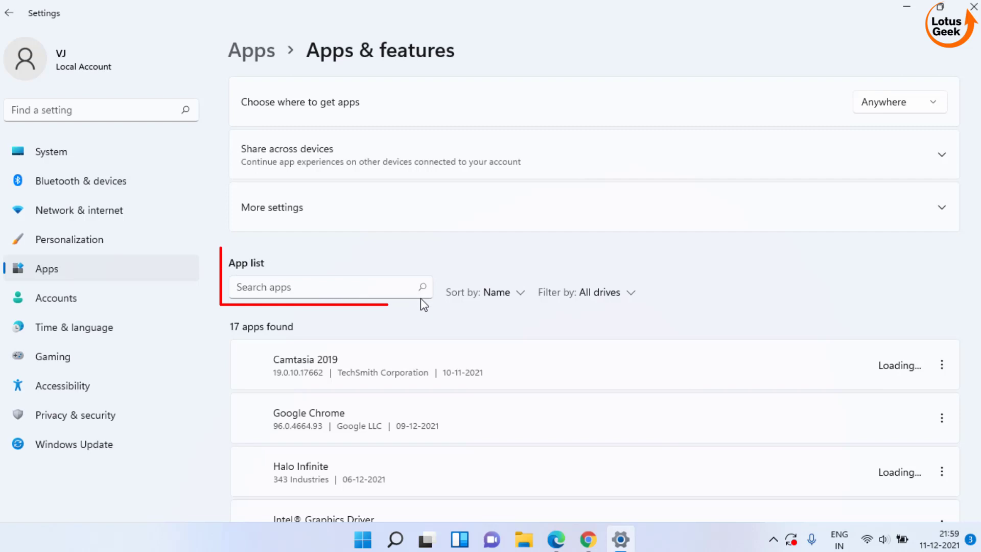
left_click(291, 290)
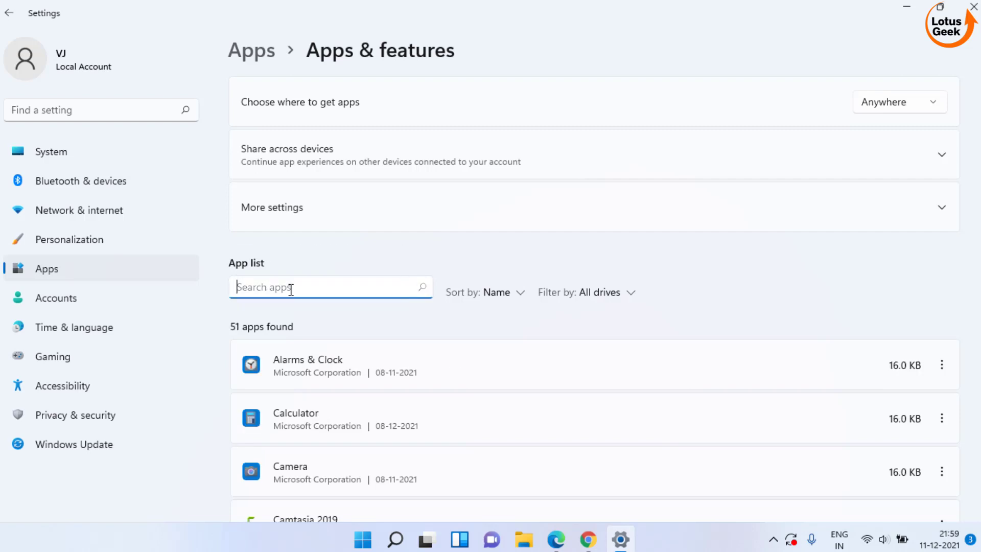
type("xbox")
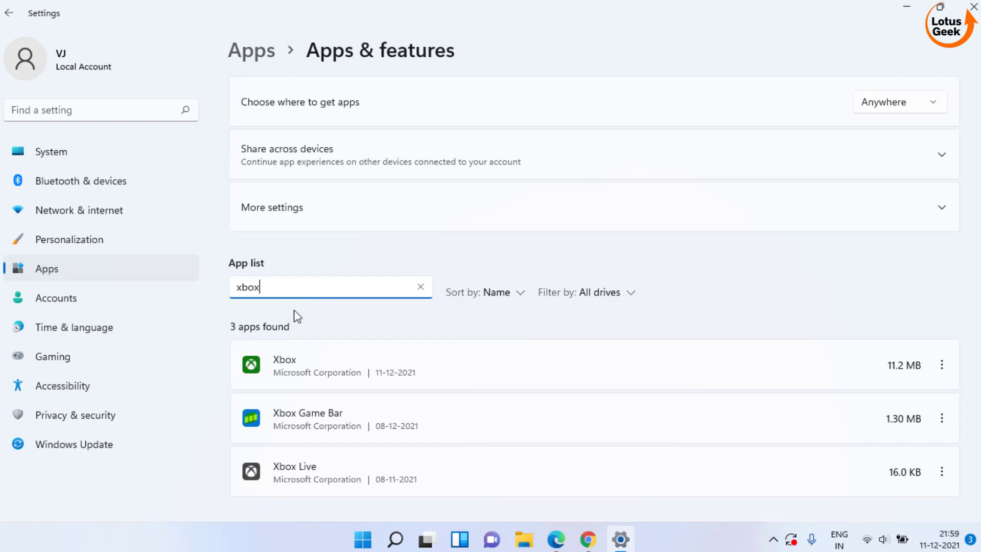
Open the Xbox app's advanced options and repair it
left_click(942, 365)
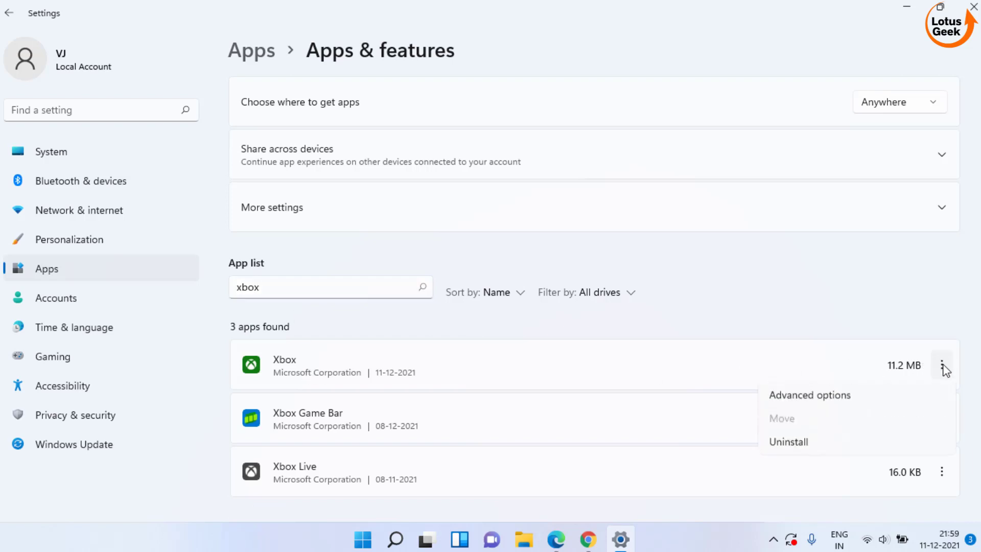
left_click(832, 400)
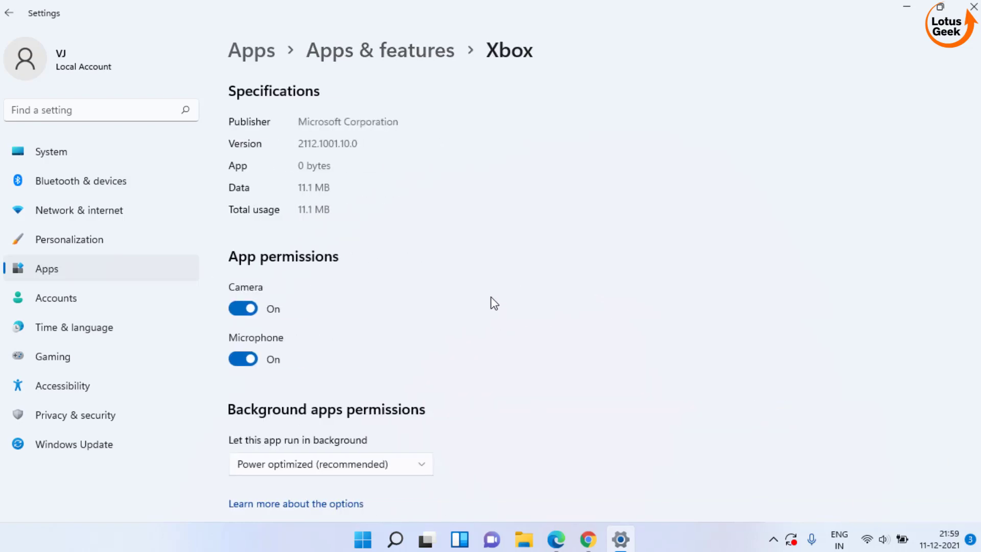
scroll(492, 302, "down", 2)
scroll(494, 302, "down", 10)
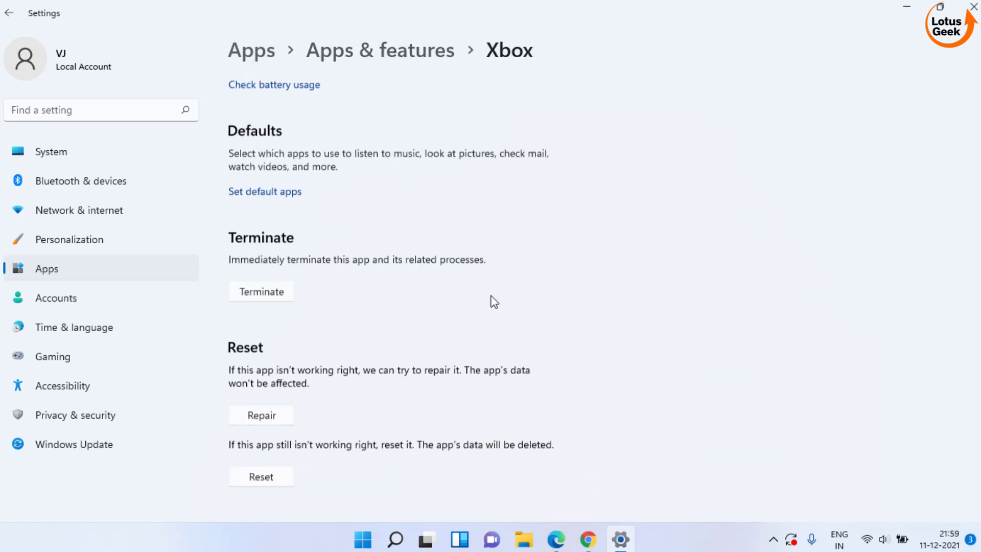
scroll(494, 302, "down", 1)
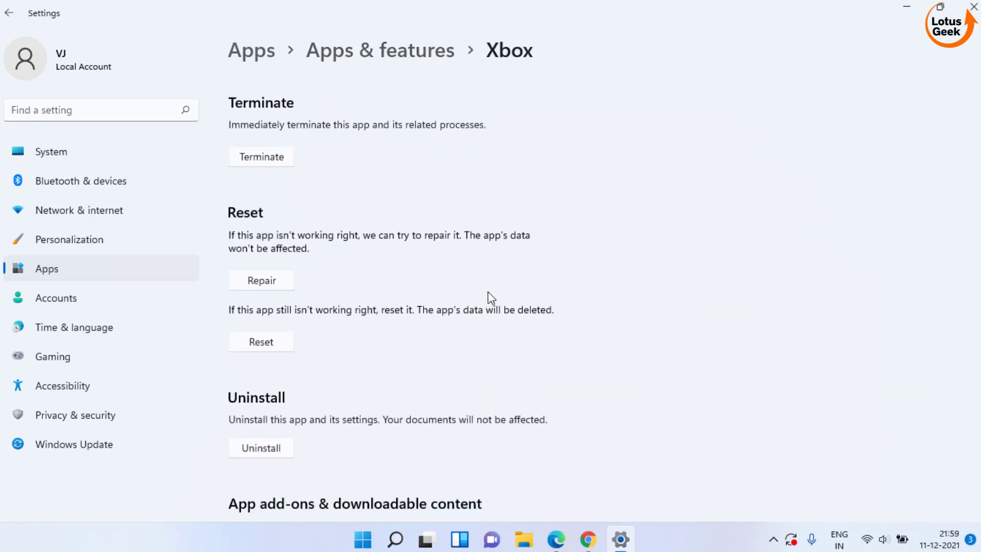
left_click(265, 285)
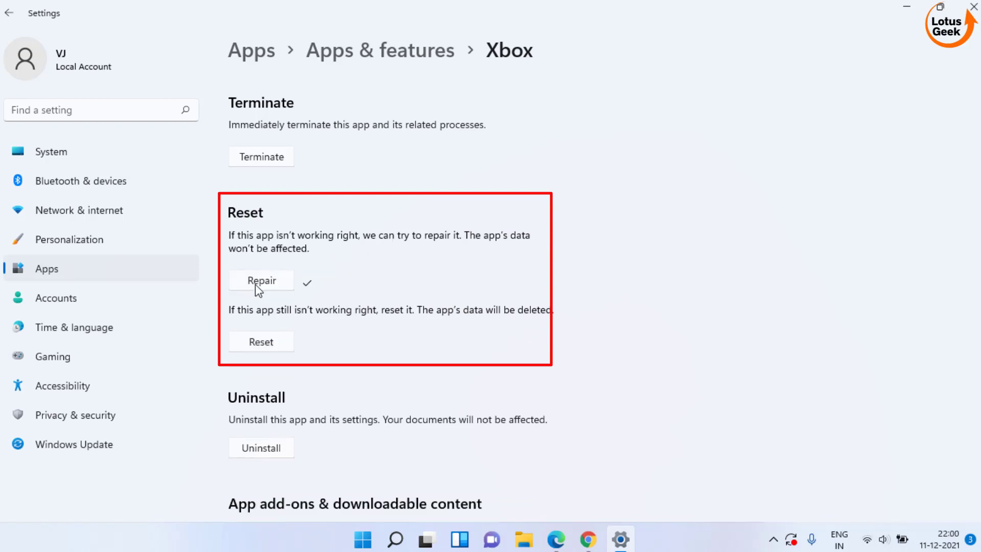
Reset the Xbox app, confirming data deletion, and return to the Apps & features search
left_click(274, 345)
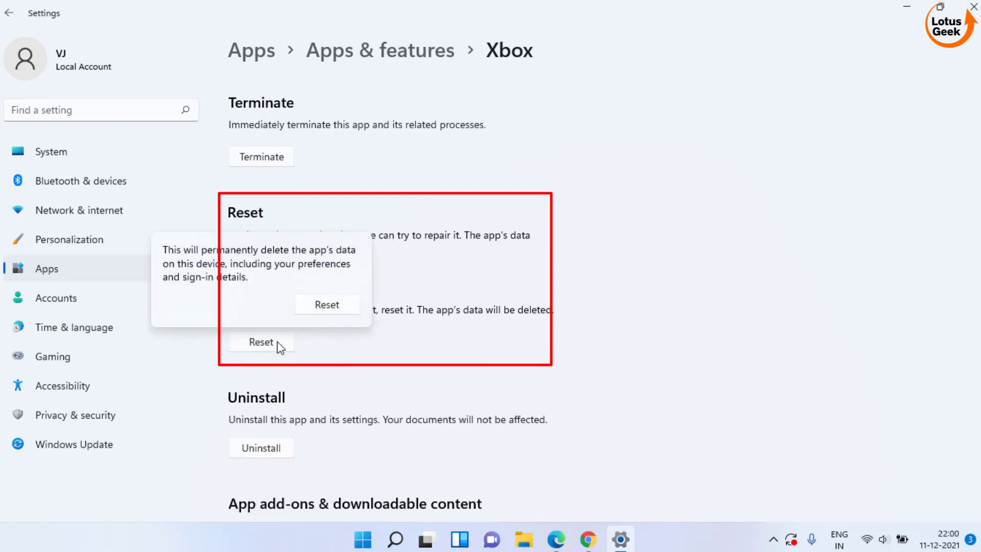
left_click(327, 305)
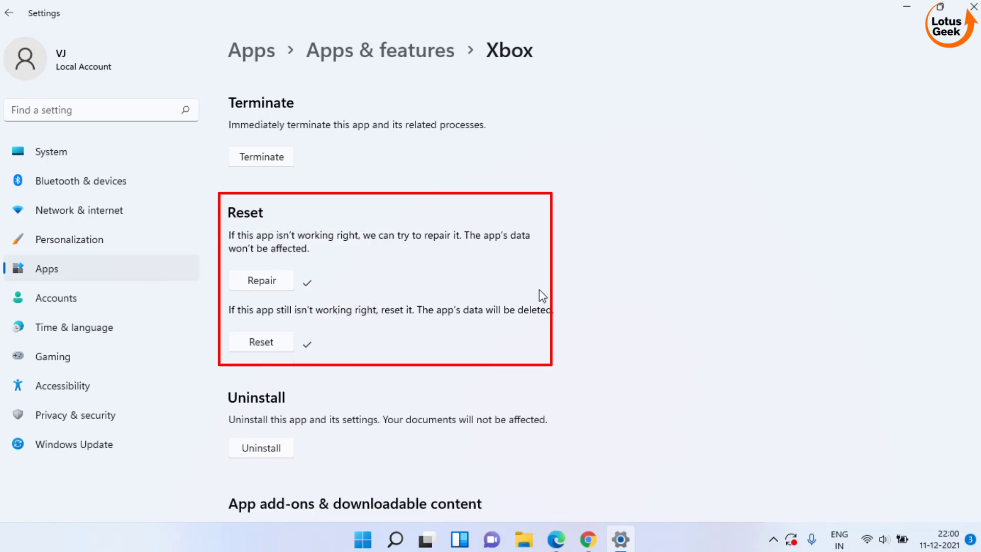
left_click(11, 13)
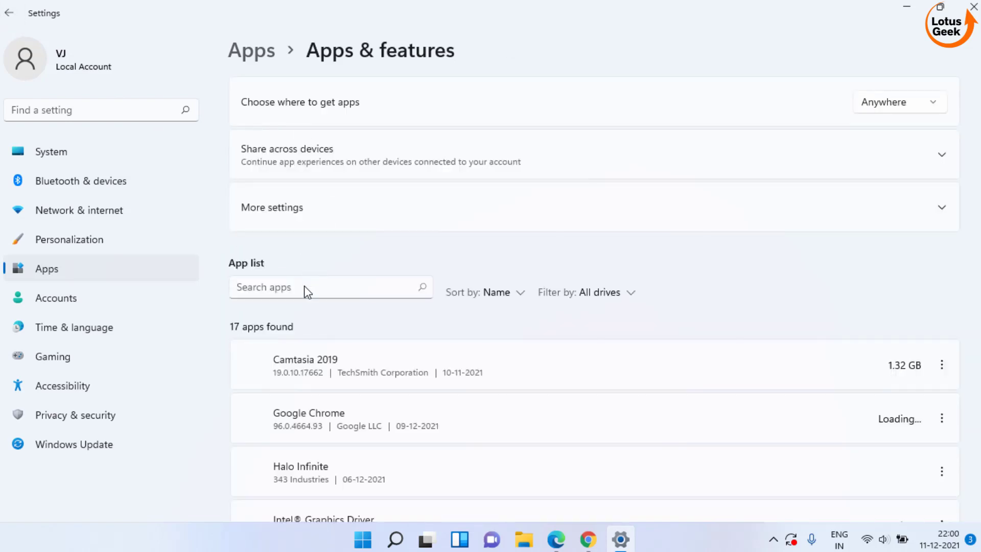
left_click(305, 287)
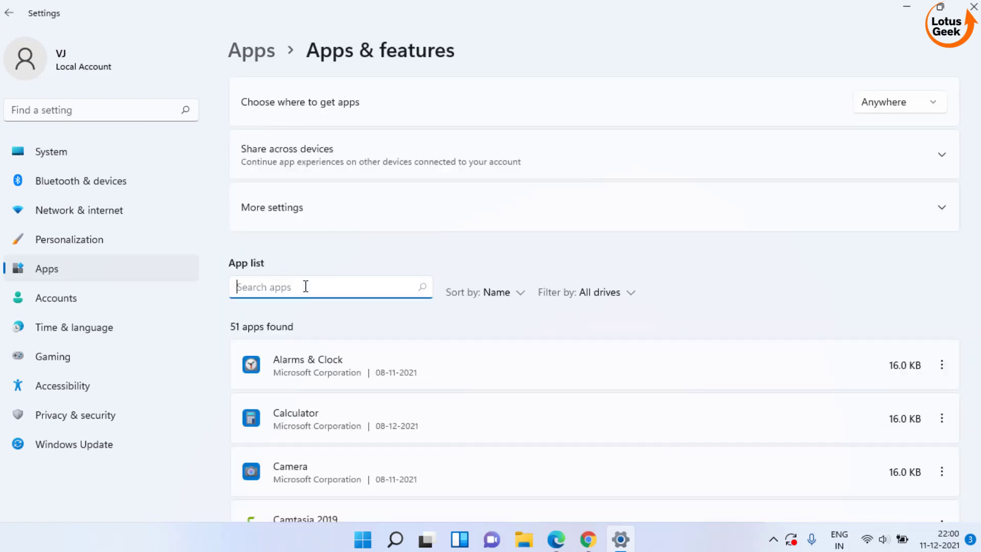
type("store")
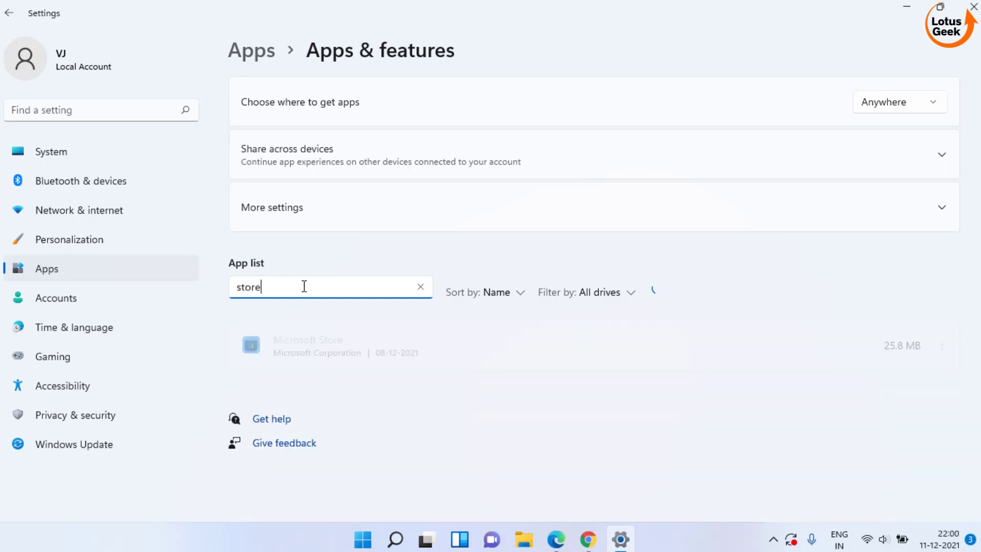
left_click(940, 364)
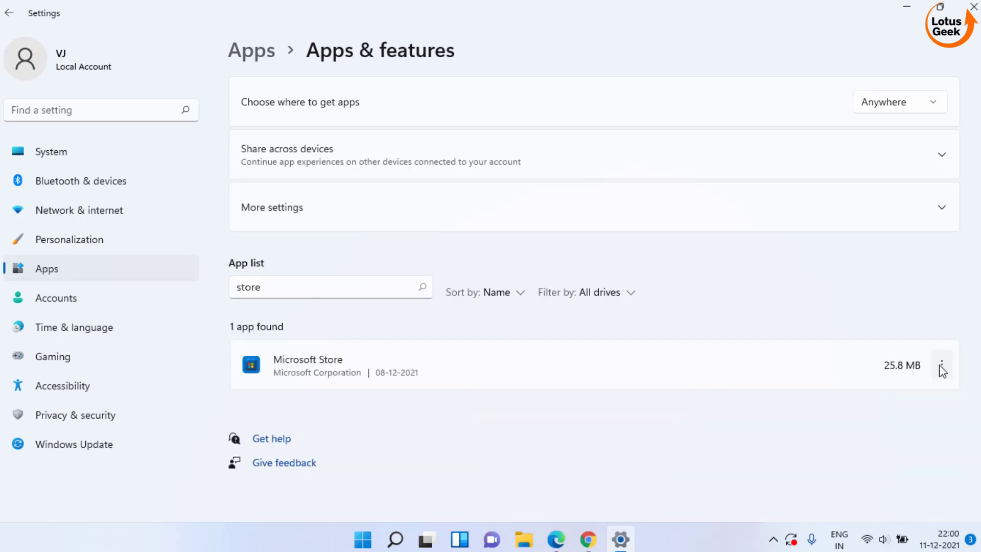
left_click(802, 397)
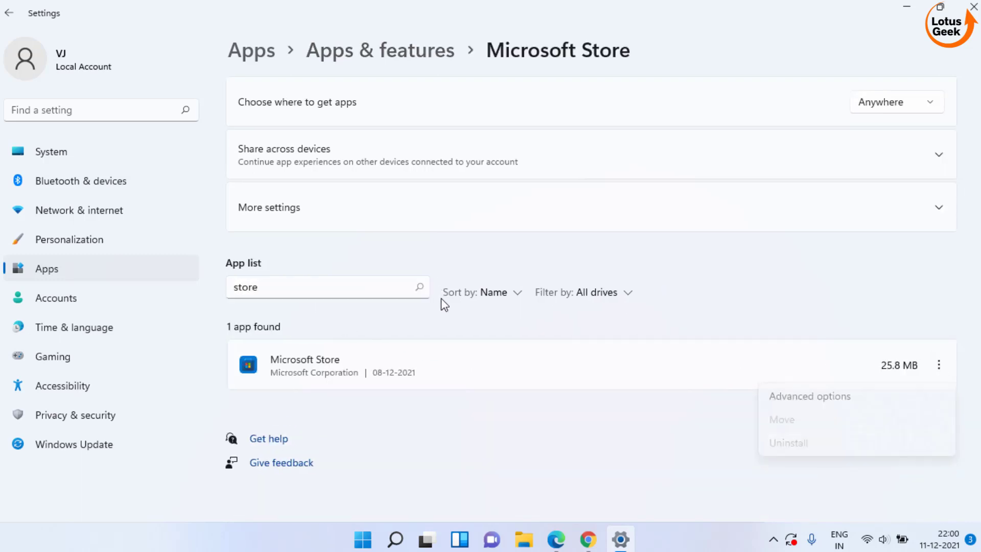
scroll(478, 336, "down", 10)
scroll(481, 341, "down", 2)
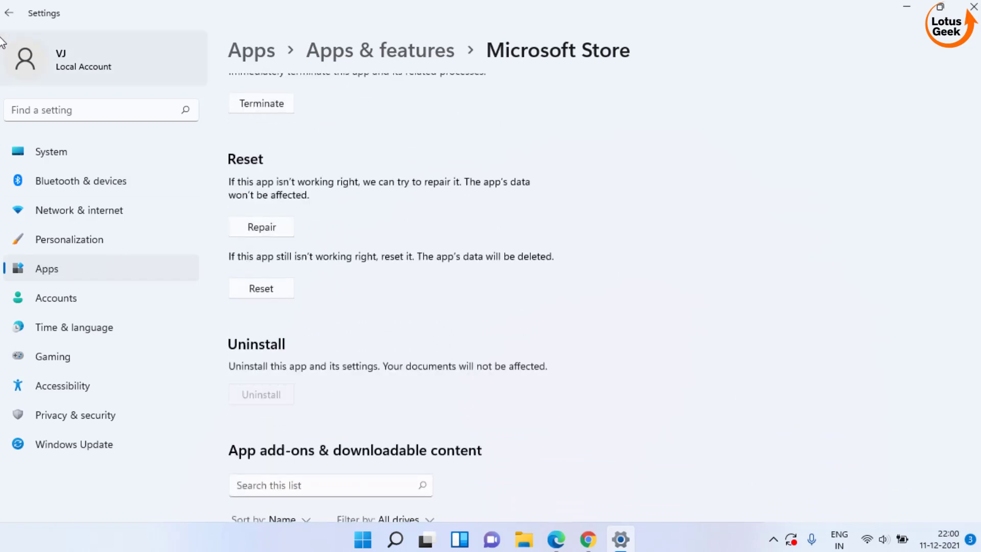
Search 'gaming service', review Gaming Services' Repair and Reset options, then close Settings
left_click(10, 14)
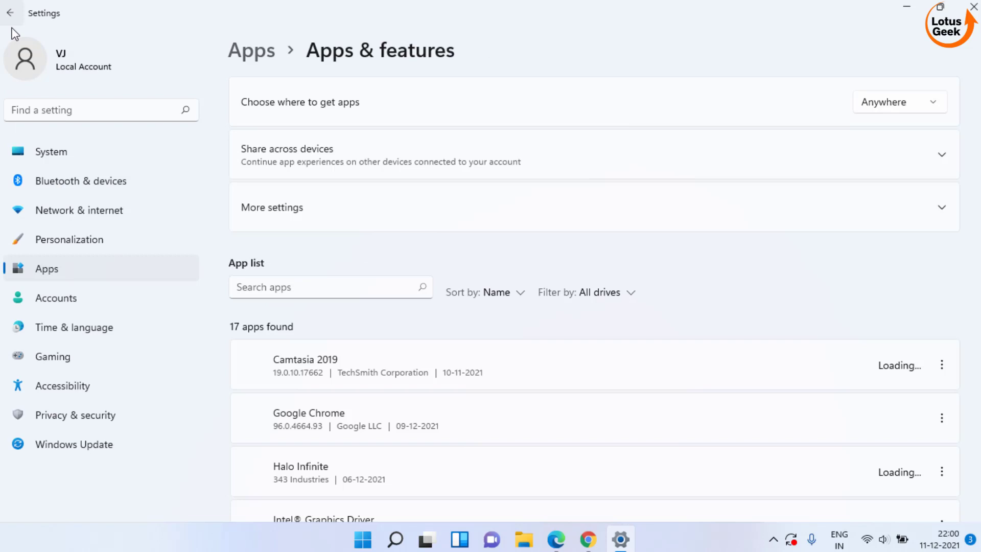
left_click(287, 288)
type("gaming service")
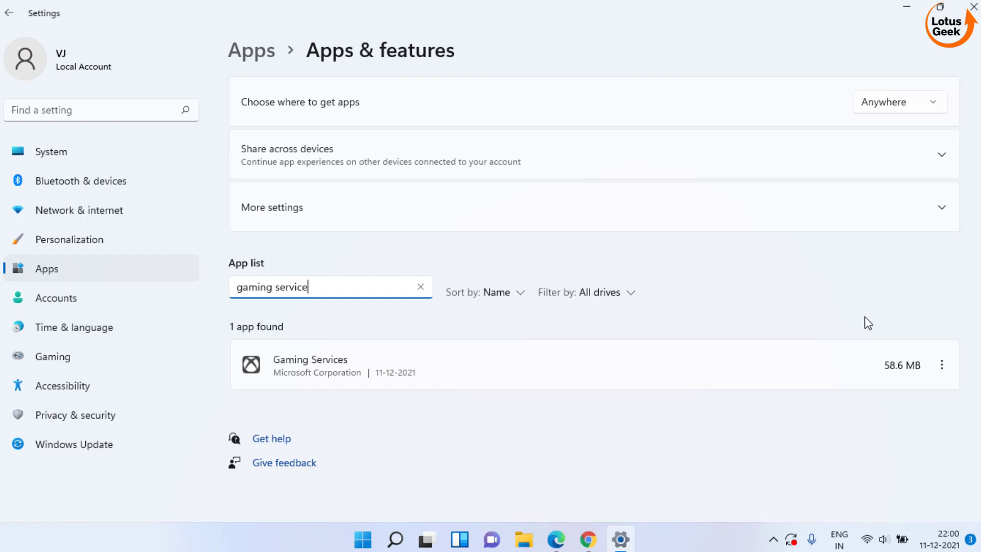
left_click(943, 366)
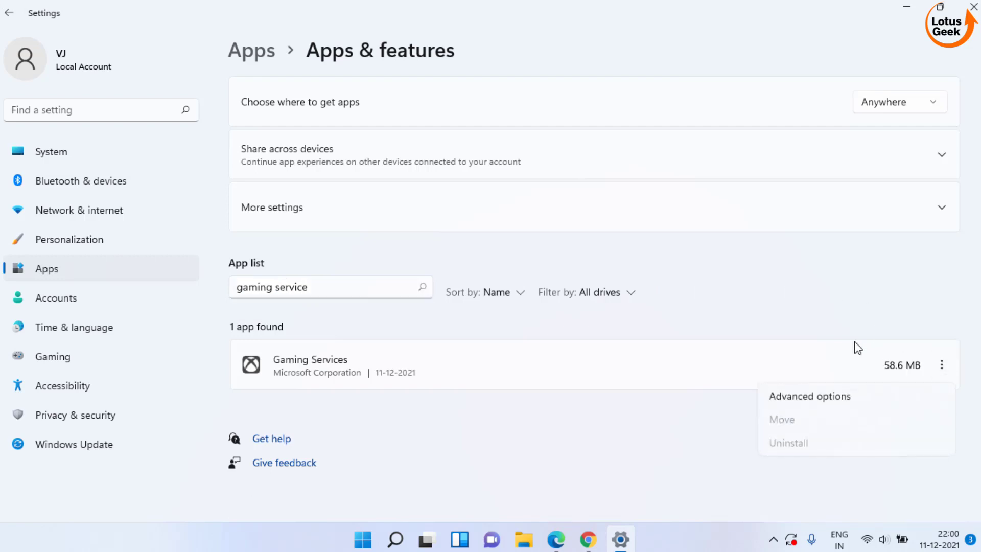
left_click(817, 403)
scroll(569, 352, "down", 3)
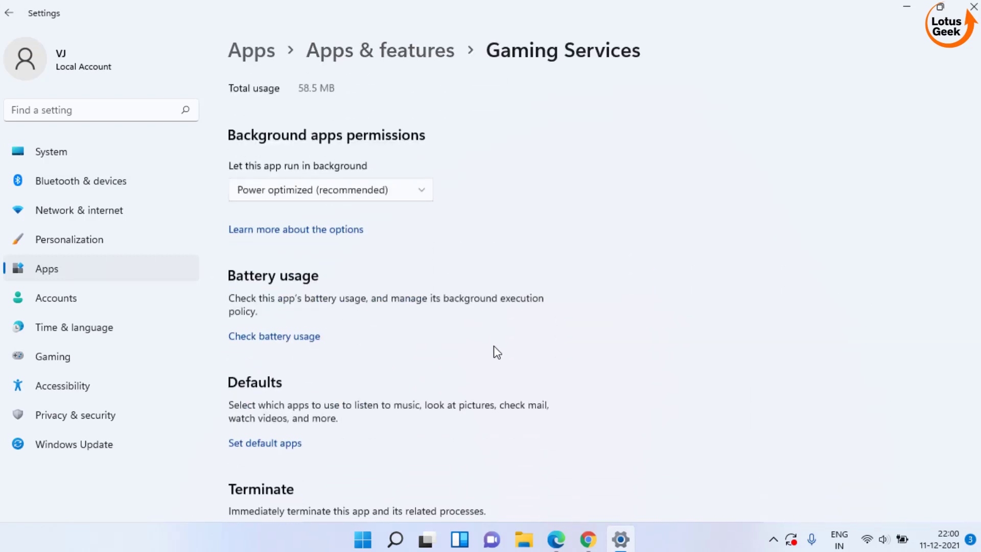
scroll(493, 347, "down", 10)
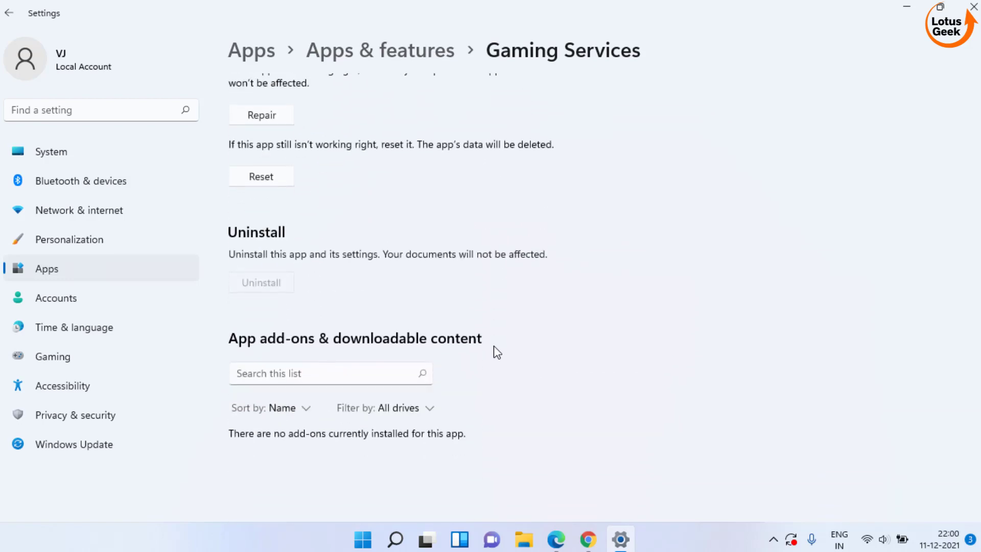
scroll(494, 346, "up", 3)
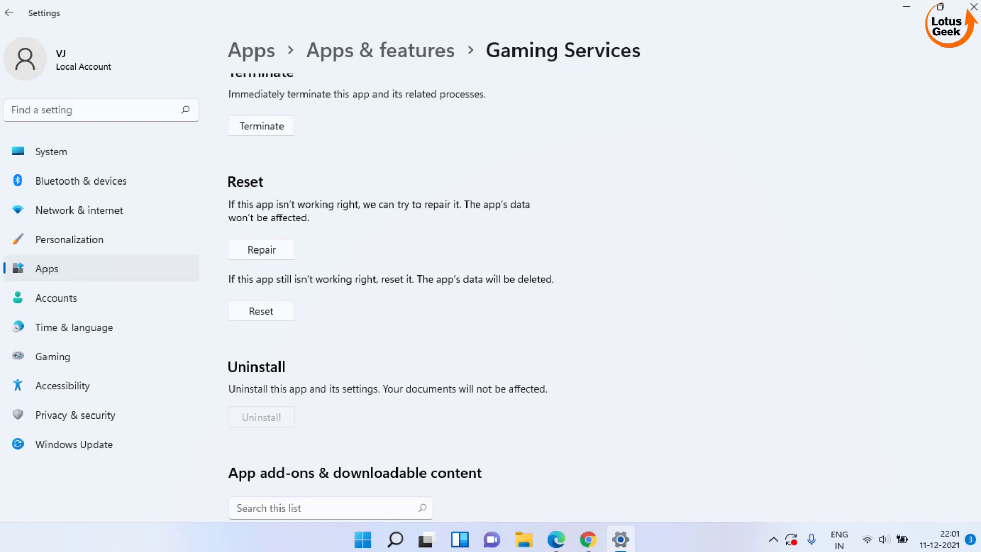
left_click(973, 7)
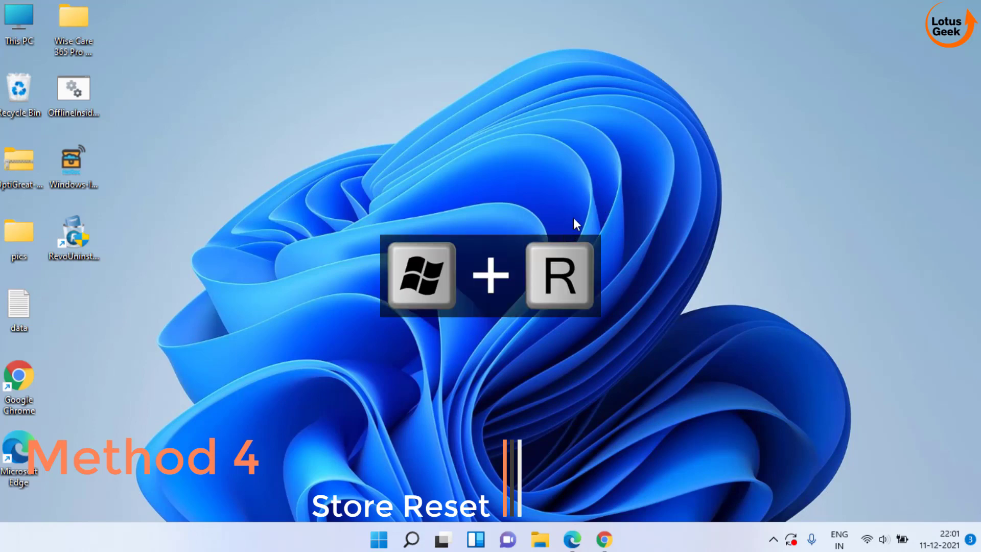
Run wsreset from the Run dialog to clear the Store cache, then close the reopened Store
key("super+r")
type("ws")
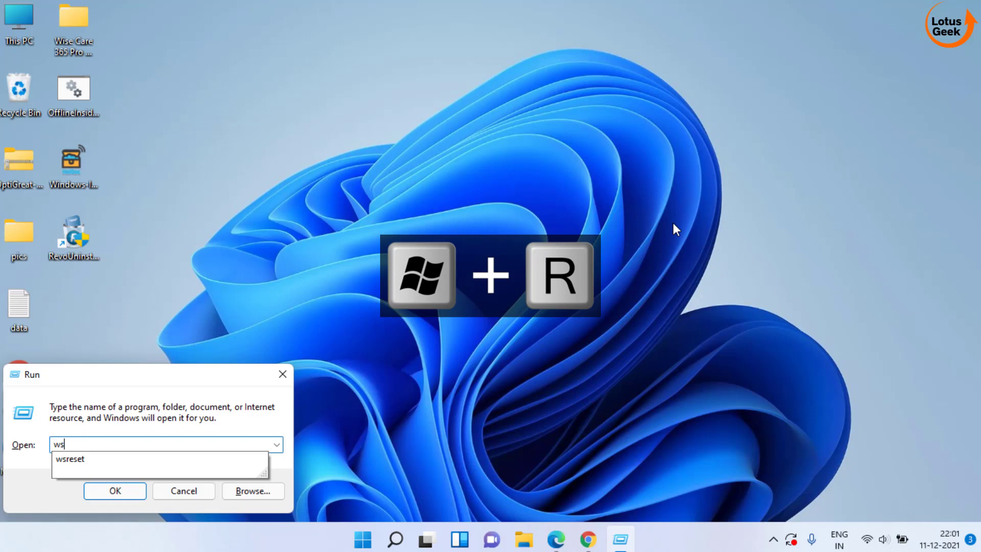
type("rees")
key("BackSpace")
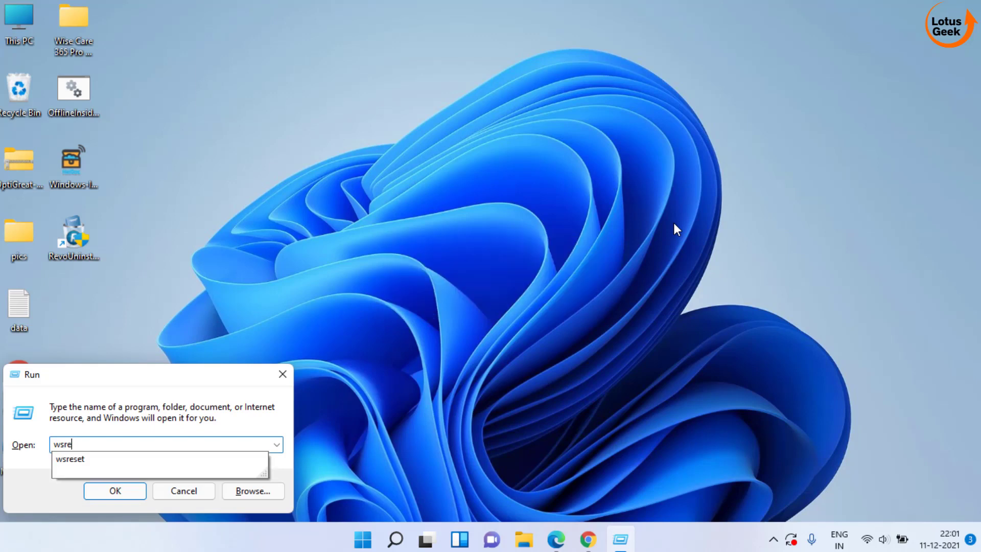
key("Down")
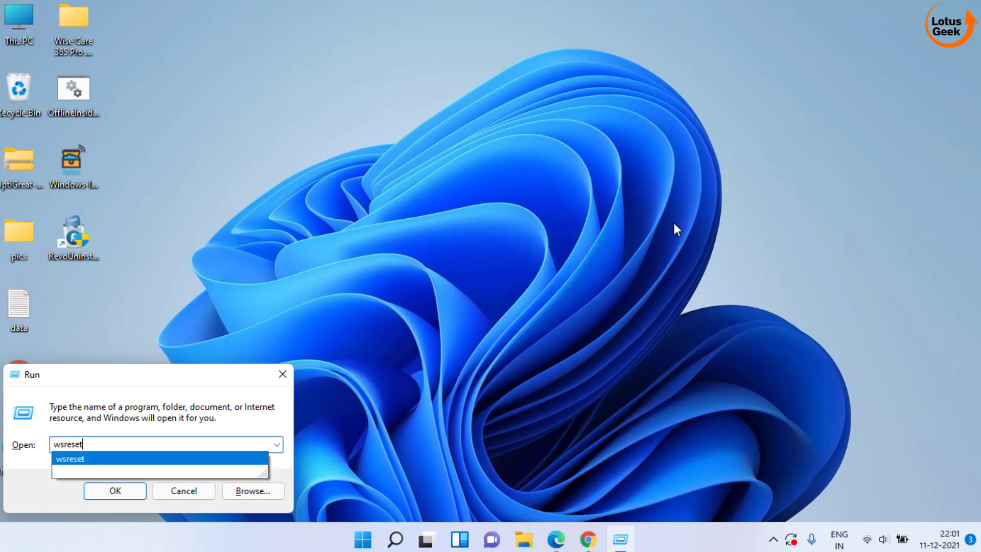
key("Return")
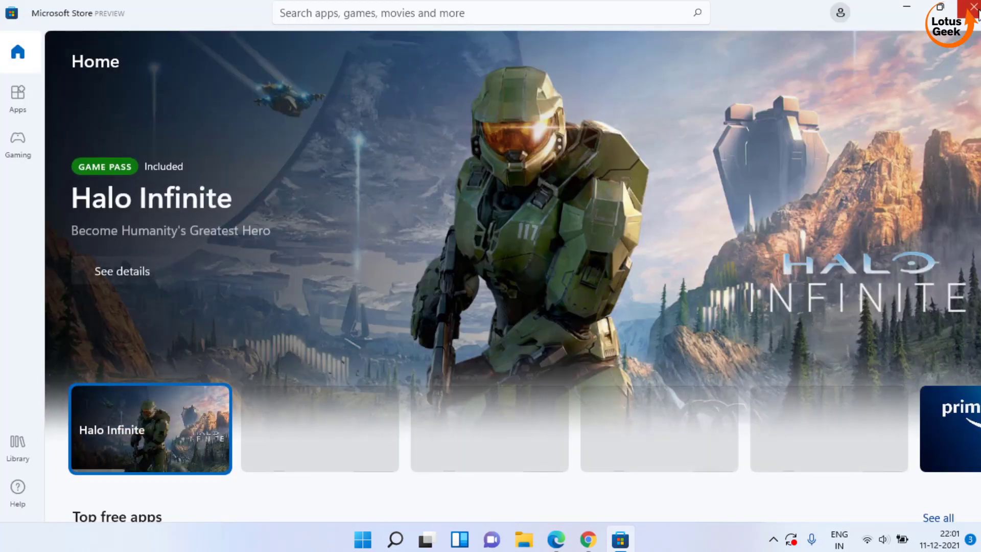
left_click(973, 8)
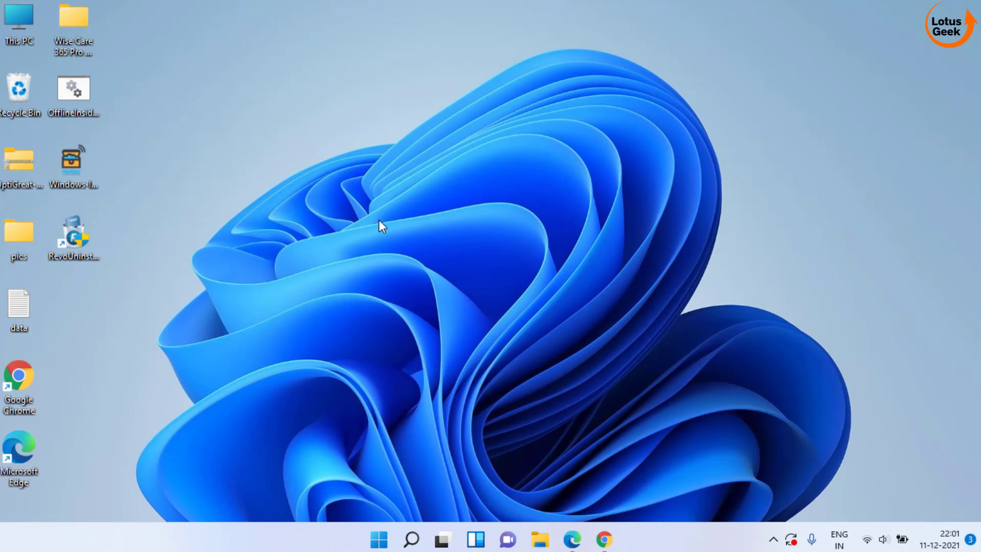
Launch the Xbox app from Start and continue with the signed-in account
left_click(388, 541)
type("xbox")
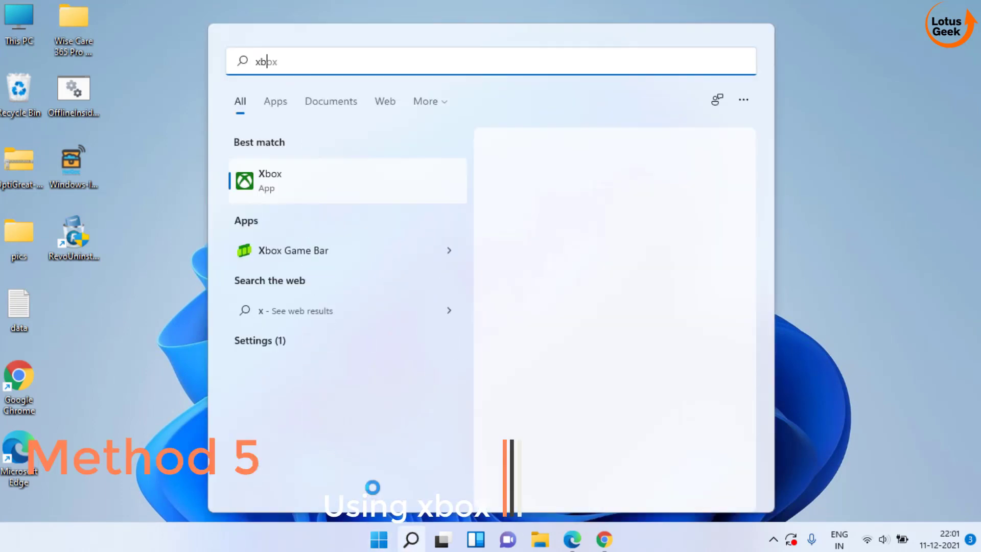
left_click(614, 196)
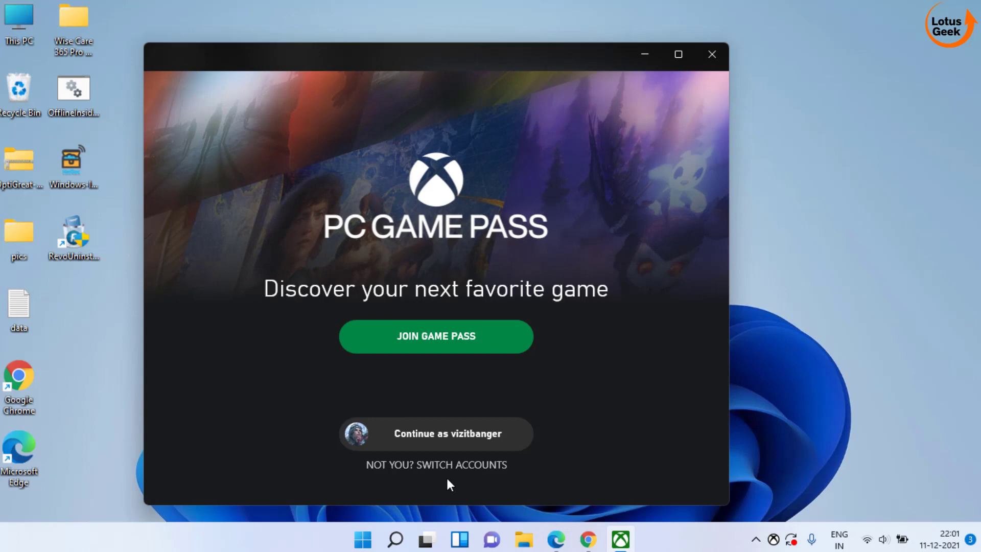
left_click(432, 434)
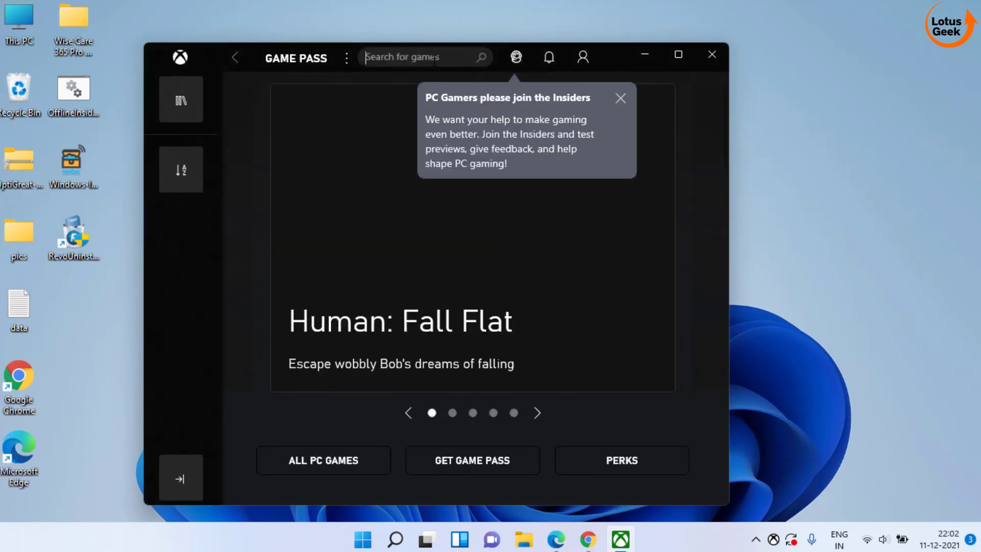
Search 'halo infinite', open its game page and bring up its more-actions menu
left_click(435, 59)
type("halo infinit")
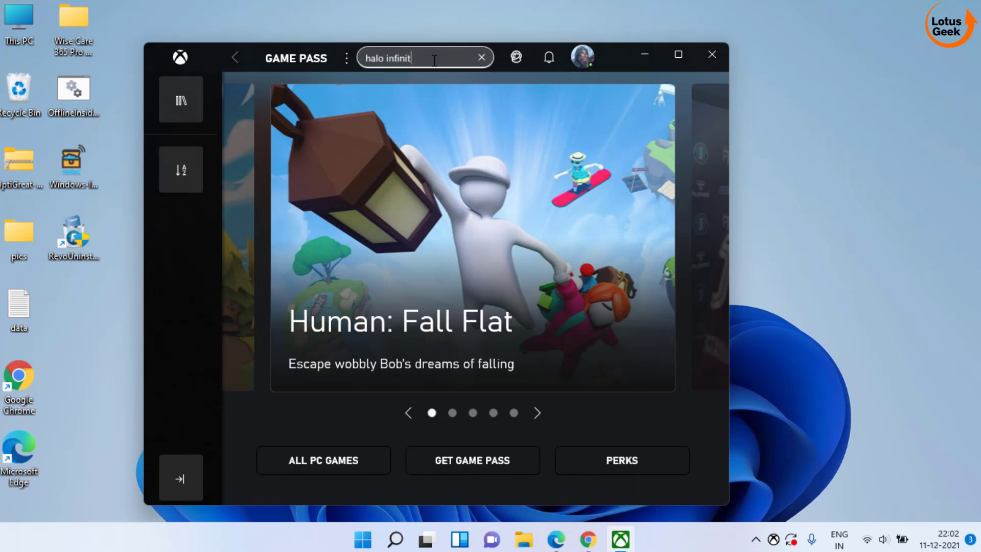
type("e")
key("Return")
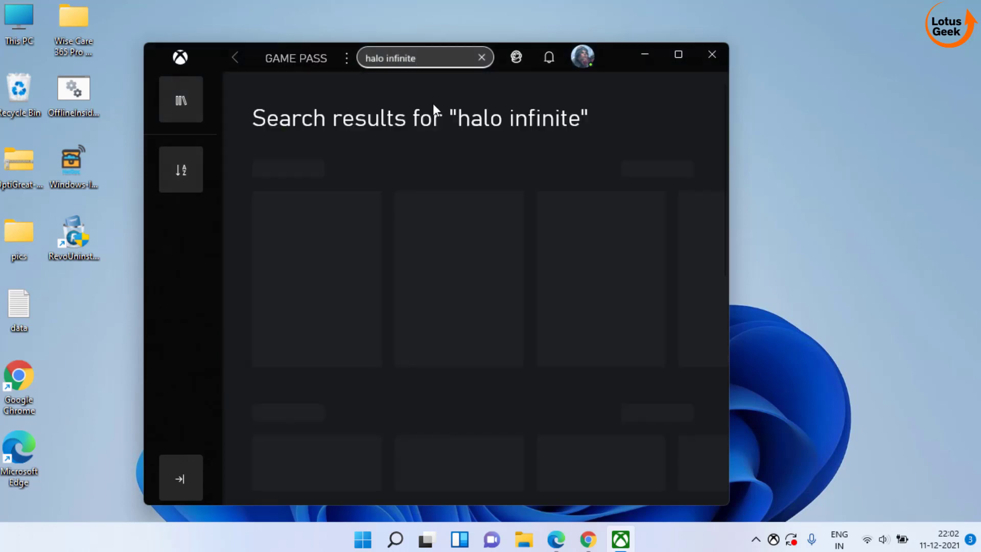
left_click(449, 275)
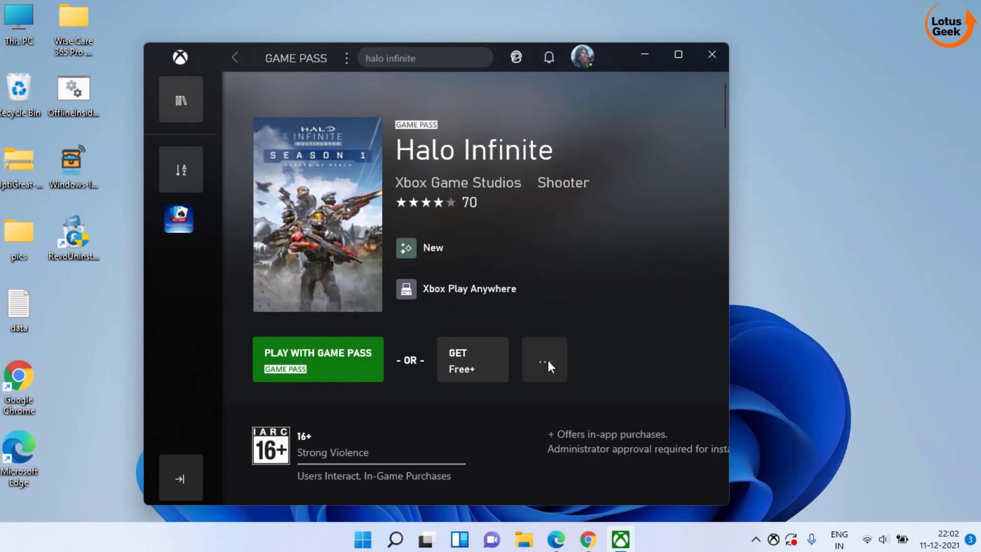
left_click(548, 365)
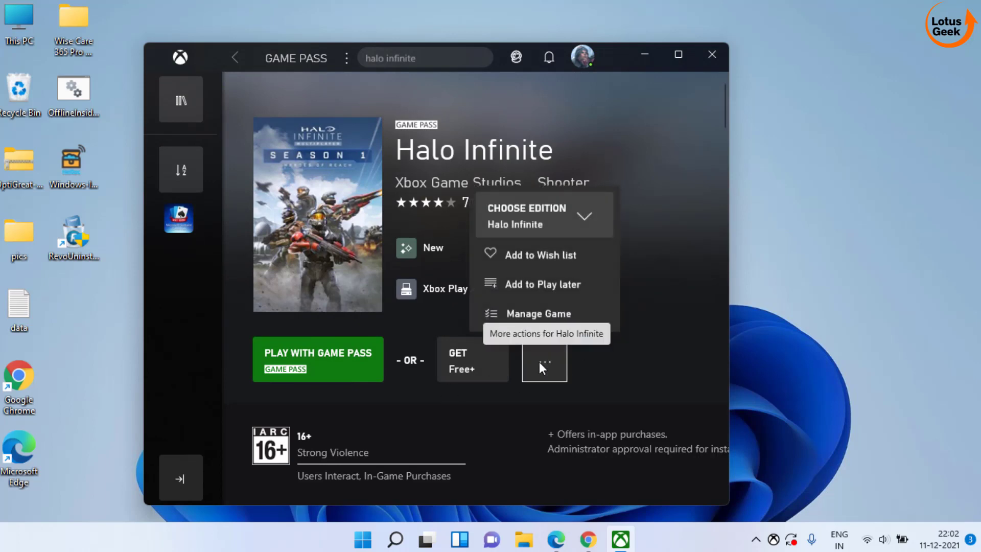
Add the Campaign feature to Halo Infinite under Manage Game and apply, starting the 35.87 GB download
left_click(527, 312)
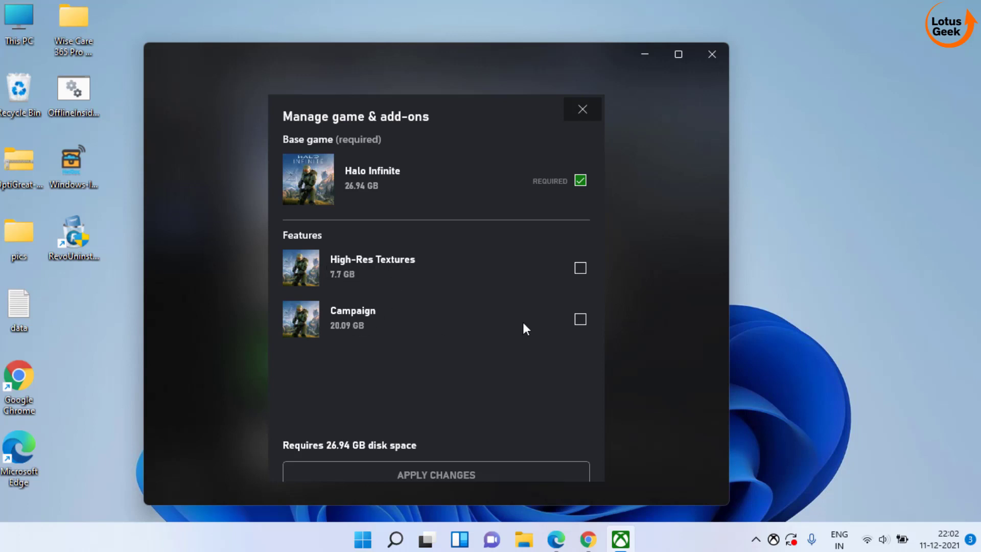
left_click(581, 320)
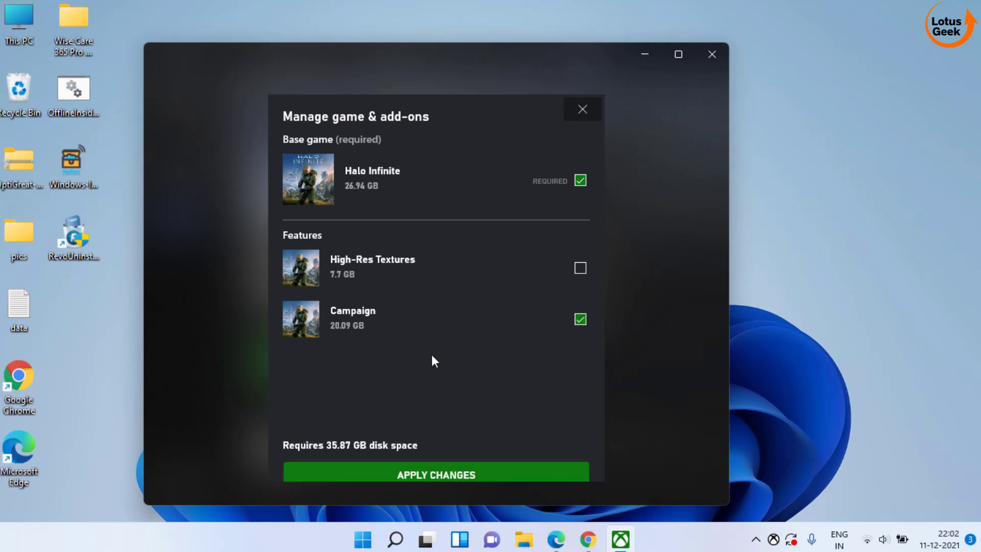
left_click(430, 468)
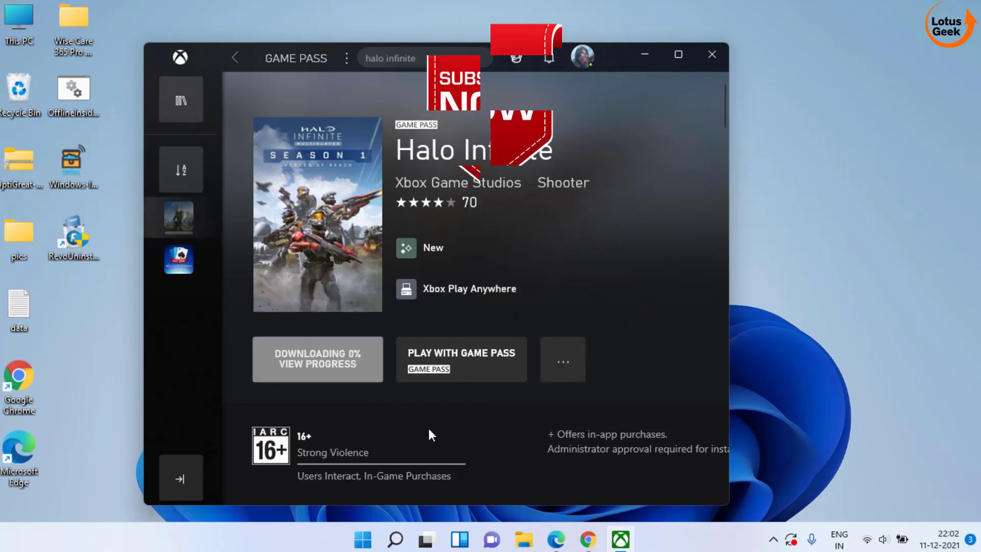
Minimize the Xbox app window while Halo Infinite keeps downloading
left_click(645, 53)
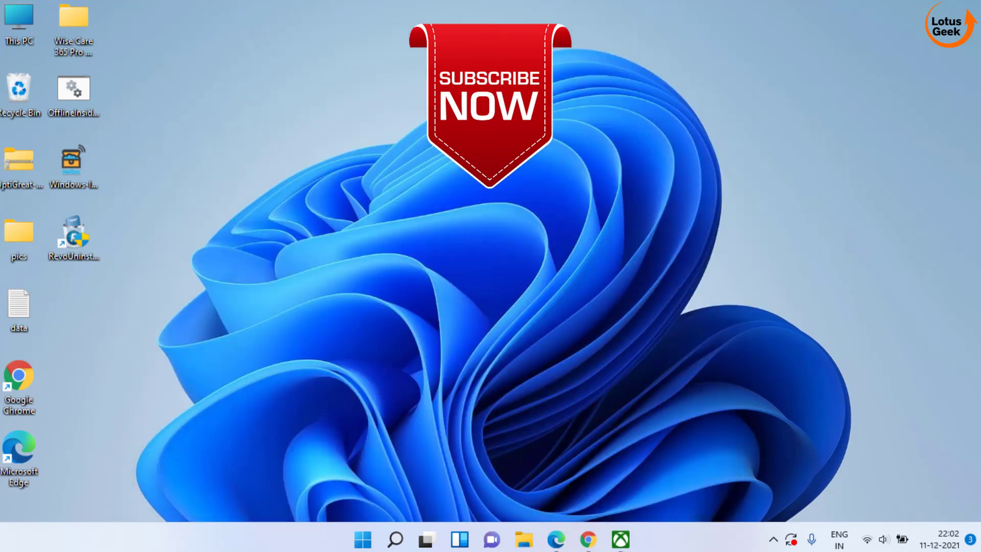